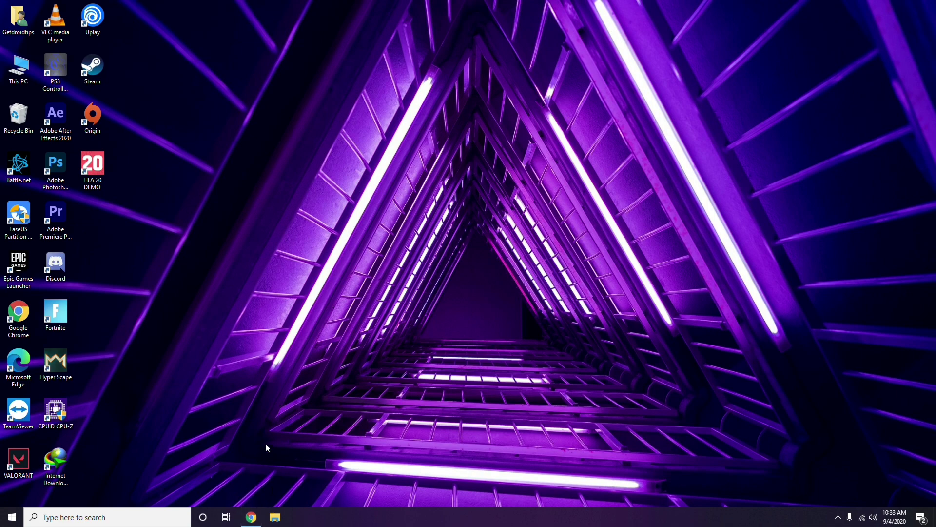
View the Windows Apps Microsoft Store page in the browser, then minimise the browser
{"action": "left_click", "coordinate": [251, 517]}
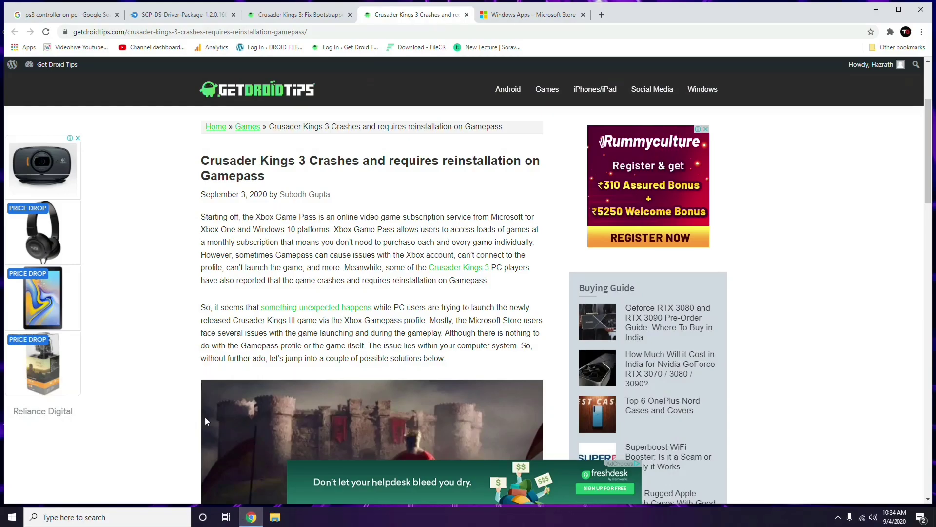
{"action": "left_click", "coordinate": [536, 15]}
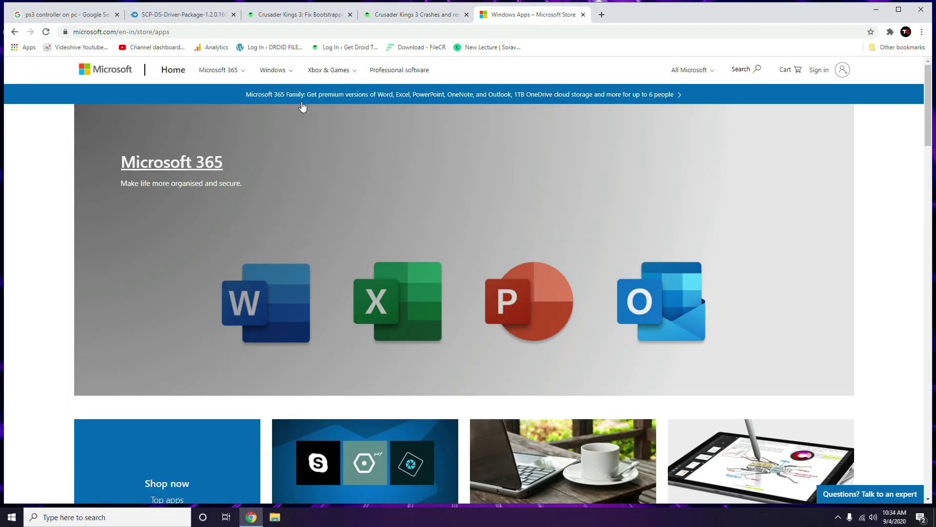
{"action": "left_click", "coordinate": [873, 11]}
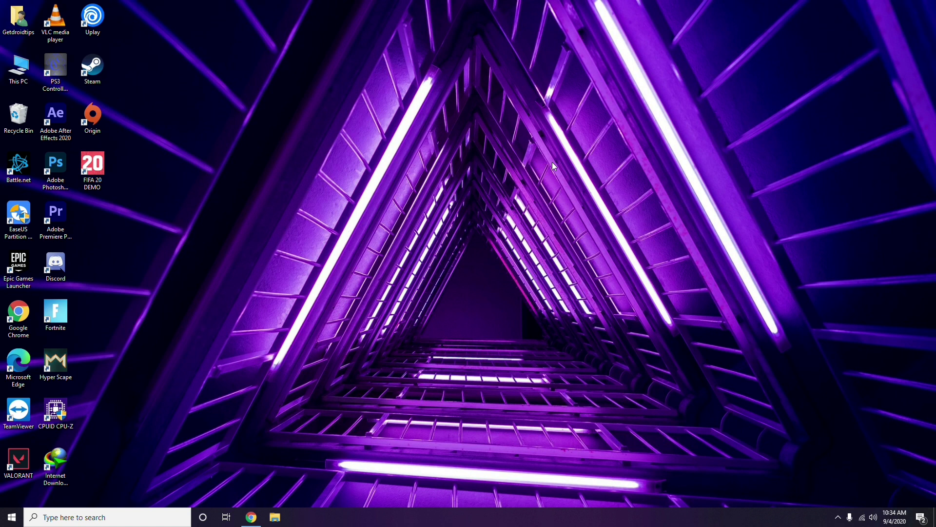
Refresh the desktop twice from its right-click menu
{"action": "right_click", "coordinate": [390, 171]}
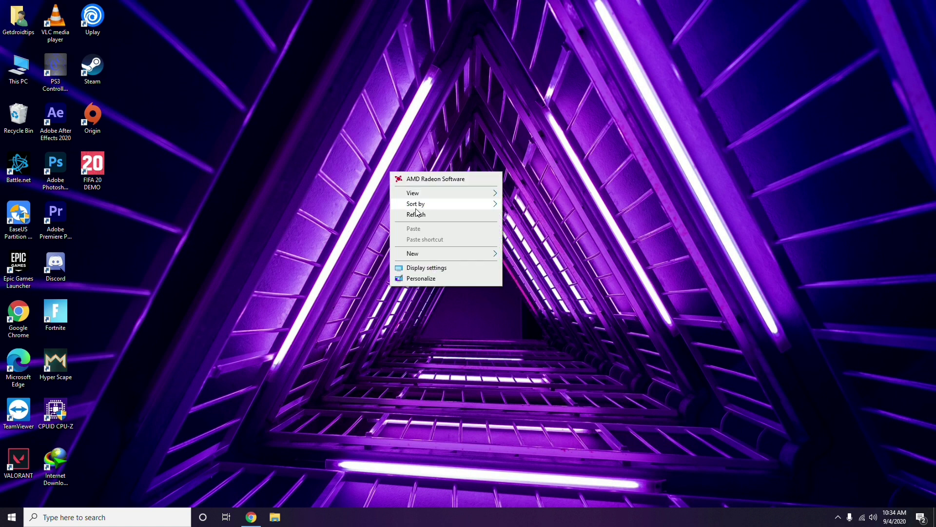
{"action": "left_click", "coordinate": [416, 216]}
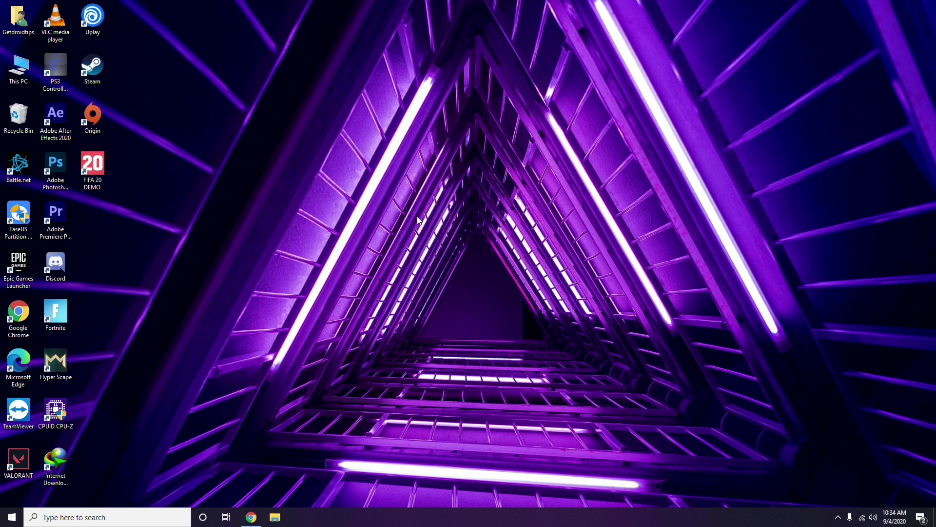
{"action": "right_click", "coordinate": [235, 156]}
{"action": "left_click", "coordinate": [252, 200]}
Check the Device Manager hardware list in This PC's Computer Management, then close it
{"action": "right_click", "coordinate": [26, 83]}
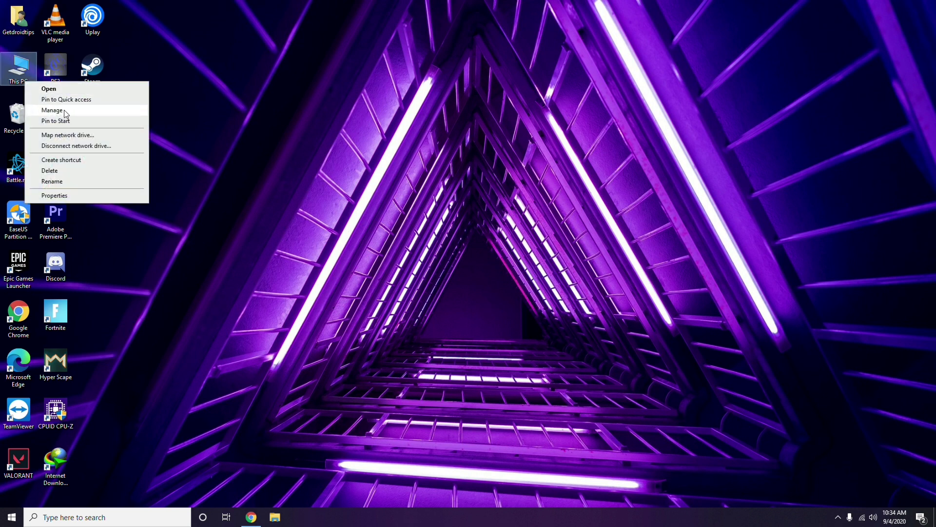
{"action": "left_click", "coordinate": [65, 111]}
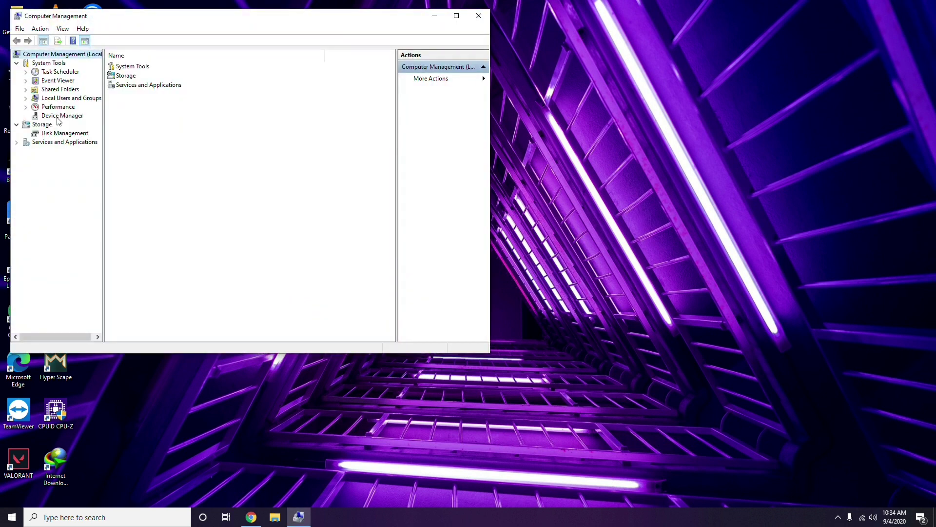
{"action": "left_click", "coordinate": [65, 116]}
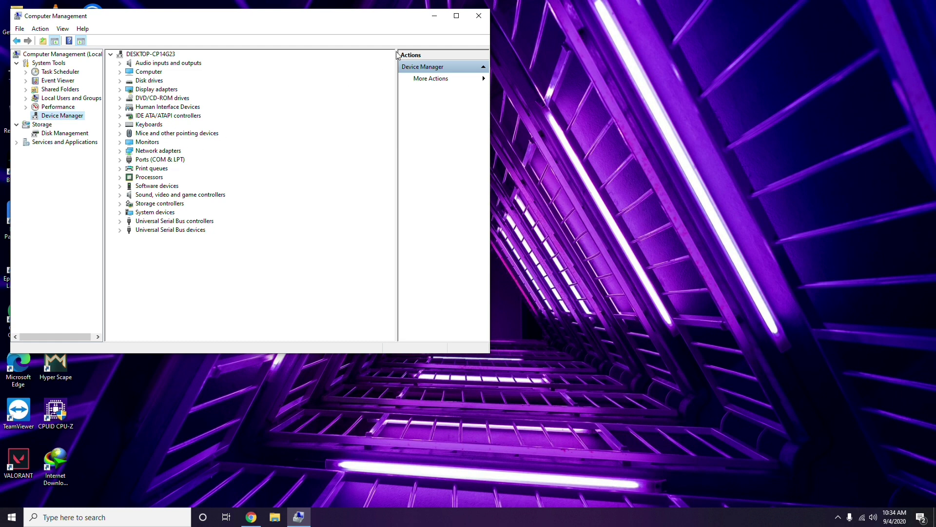
{"action": "left_click", "coordinate": [478, 17]}
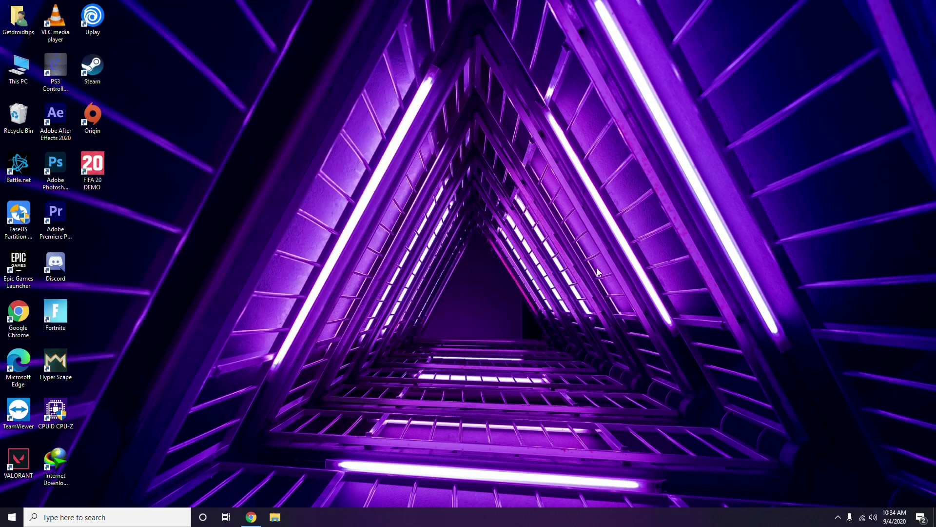
Review Radeon Software's Home overview: driver 20.4.2, update 20.8.2 available, then minimise
{"action": "left_click", "coordinate": [837, 516]}
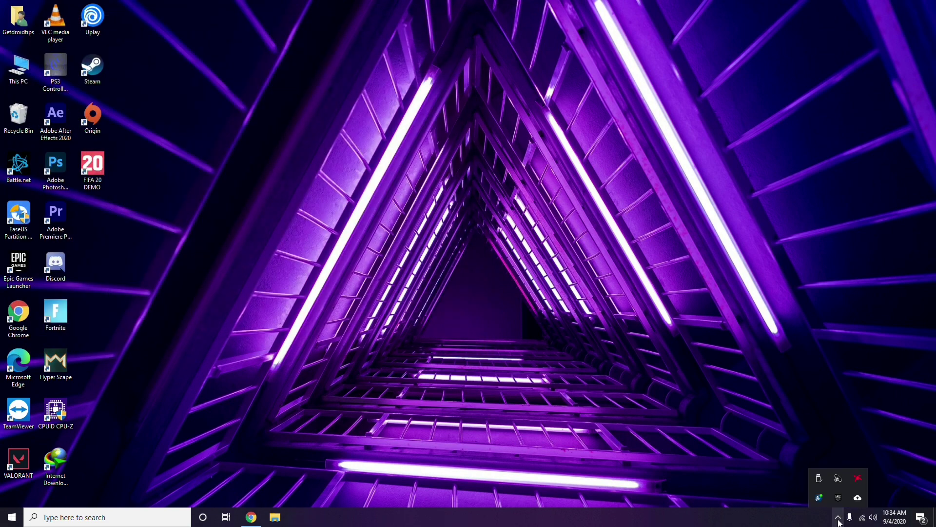
{"action": "left_click", "coordinate": [859, 478]}
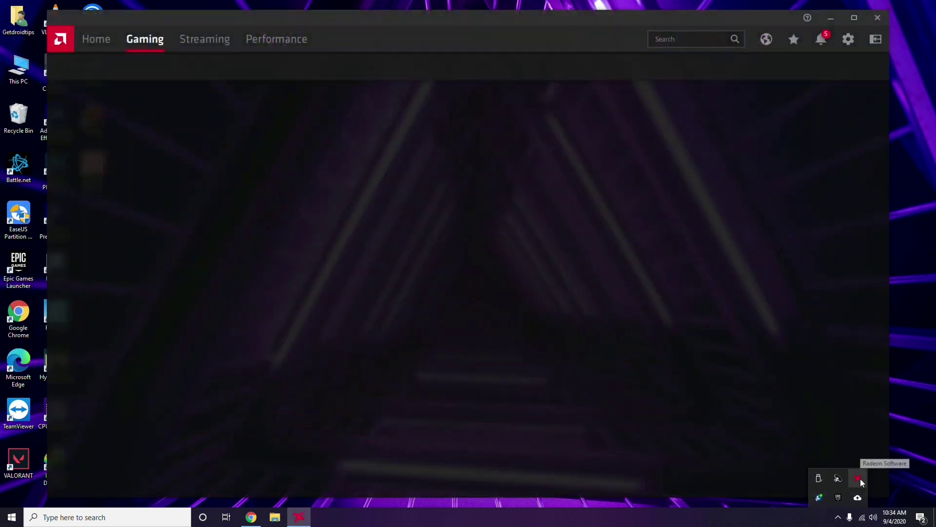
{"action": "left_click", "coordinate": [96, 40]}
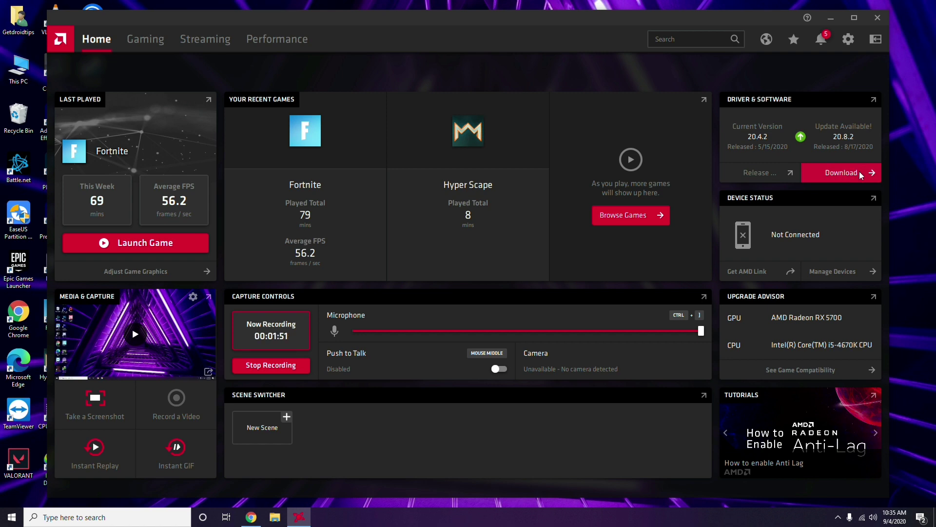
{"action": "left_click", "coordinate": [831, 18]}
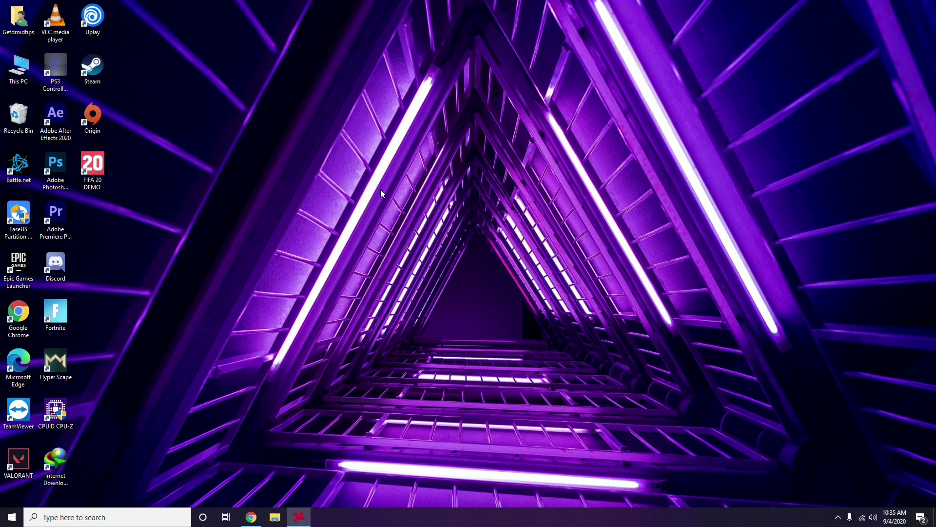
{"action": "left_click", "coordinate": [87, 520]}
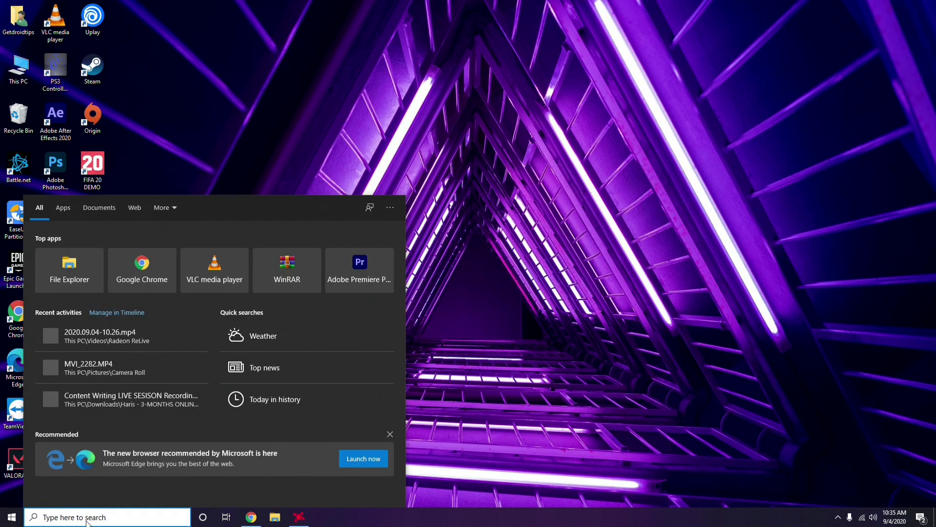
{"action": "type", "text": "windows"}
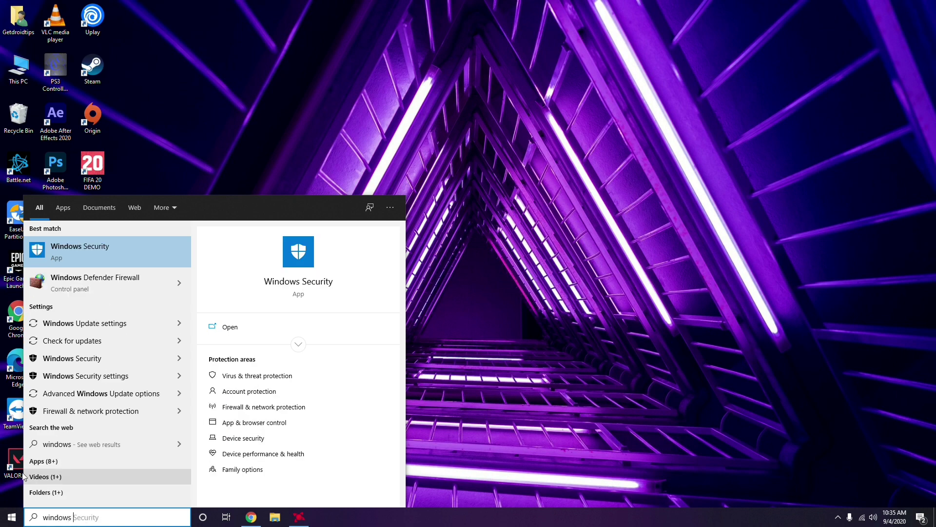
{"action": "left_click", "coordinate": [98, 324]}
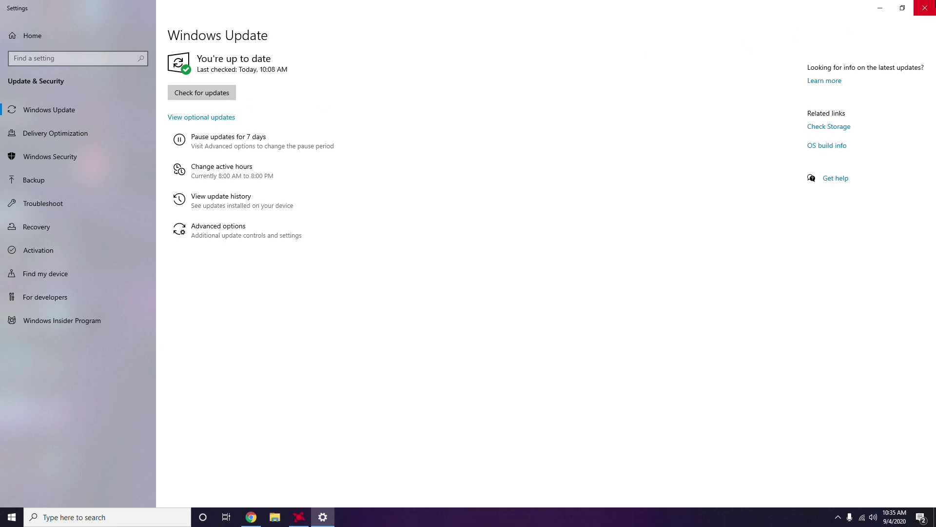
{"action": "left_click", "coordinate": [925, 8]}
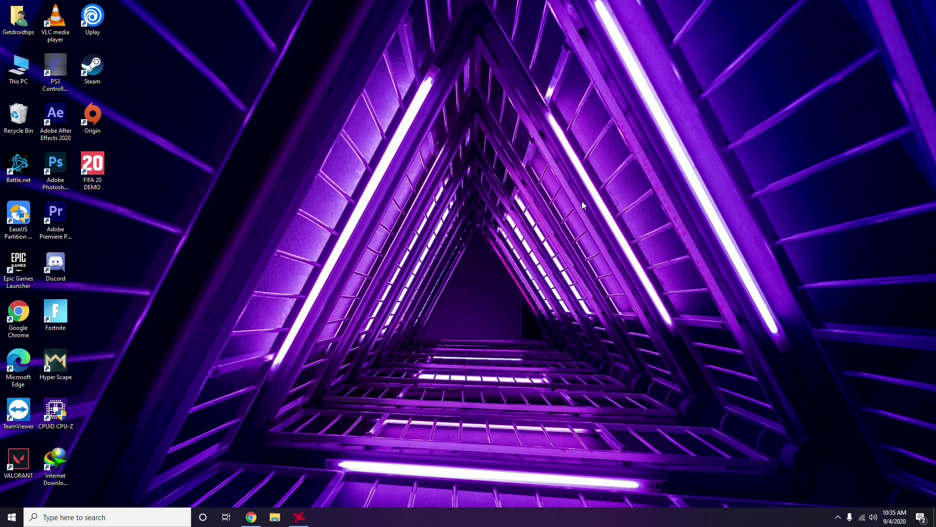
{"action": "left_click", "coordinate": [862, 519]}
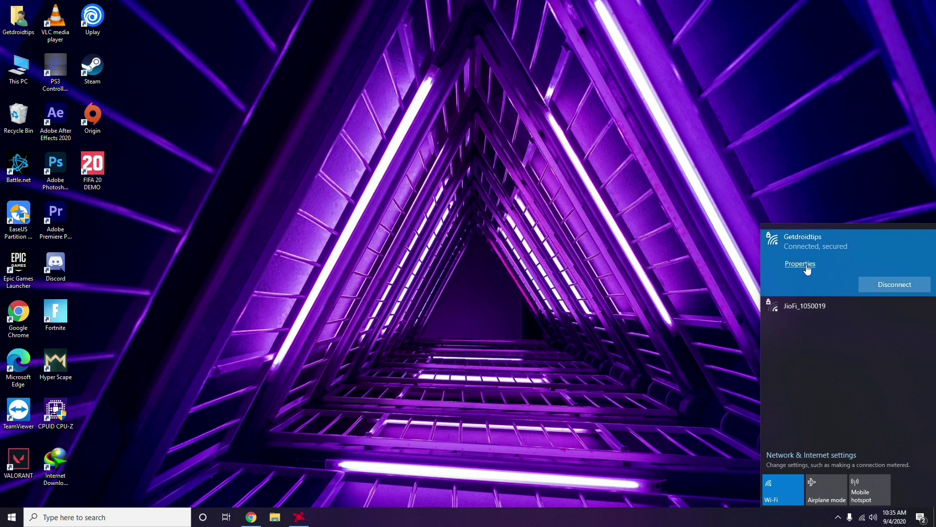
{"action": "left_click", "coordinate": [643, 288]}
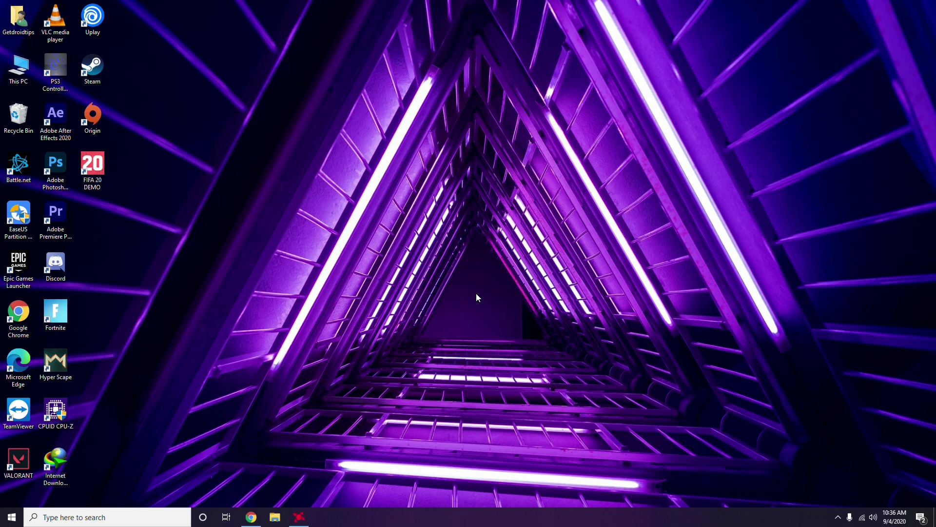
Search 'windows', confirm Windows Defender Firewall is On for the public network, then close it
{"action": "left_click", "coordinate": [87, 516]}
{"action": "type", "text": "w"}
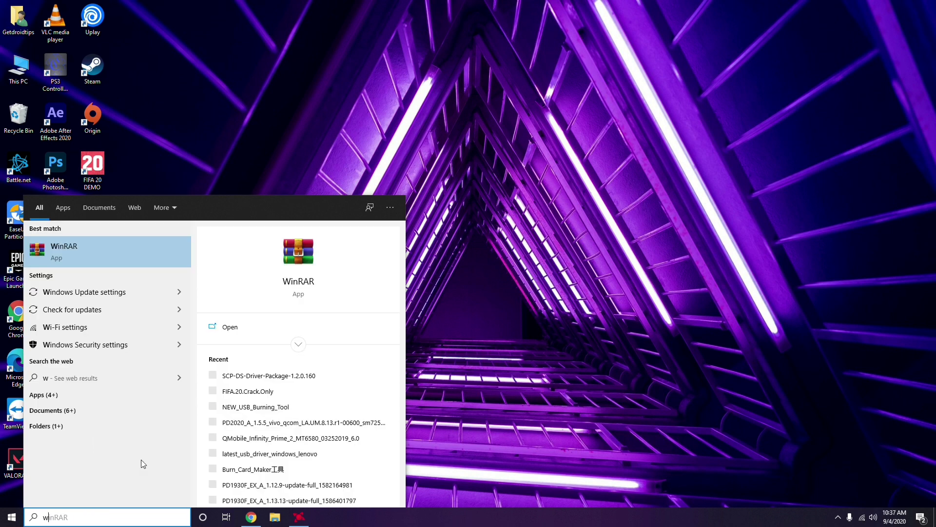
{"action": "type", "text": "indows"}
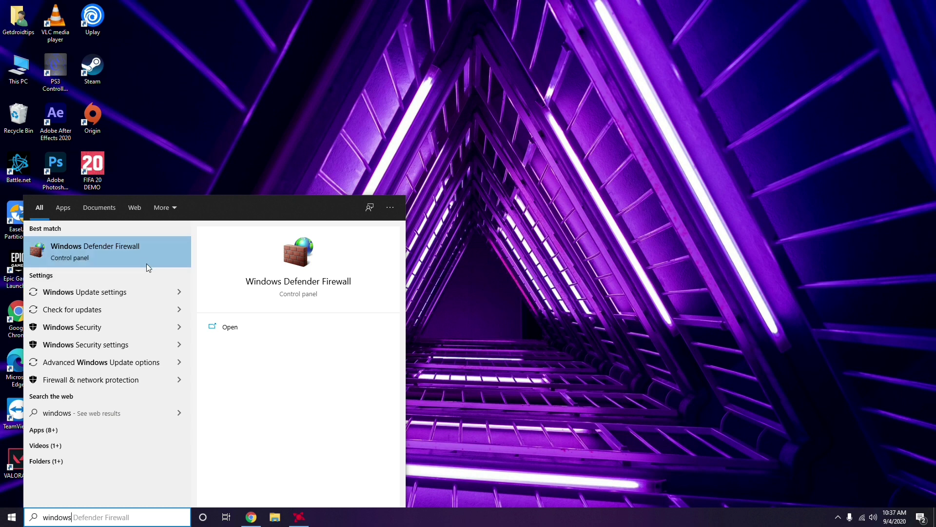
{"action": "left_click", "coordinate": [121, 255]}
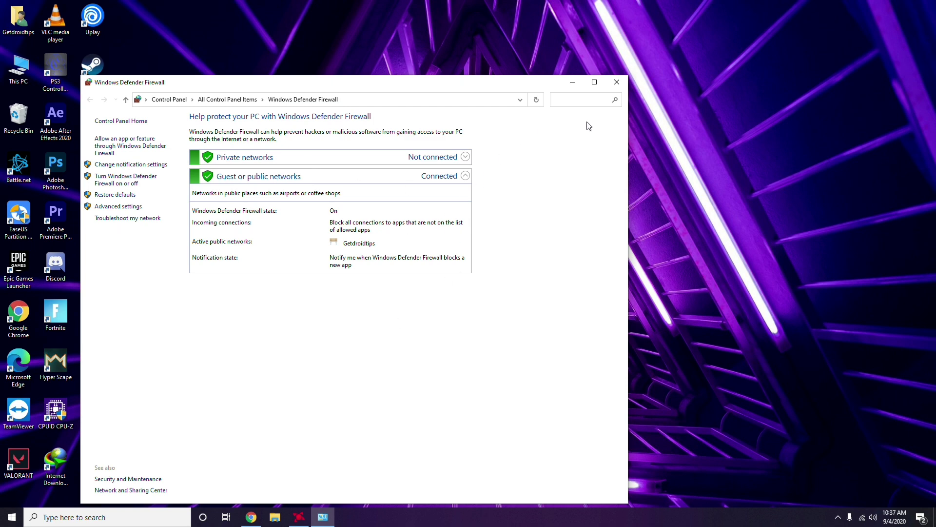
{"action": "left_click", "coordinate": [616, 82]}
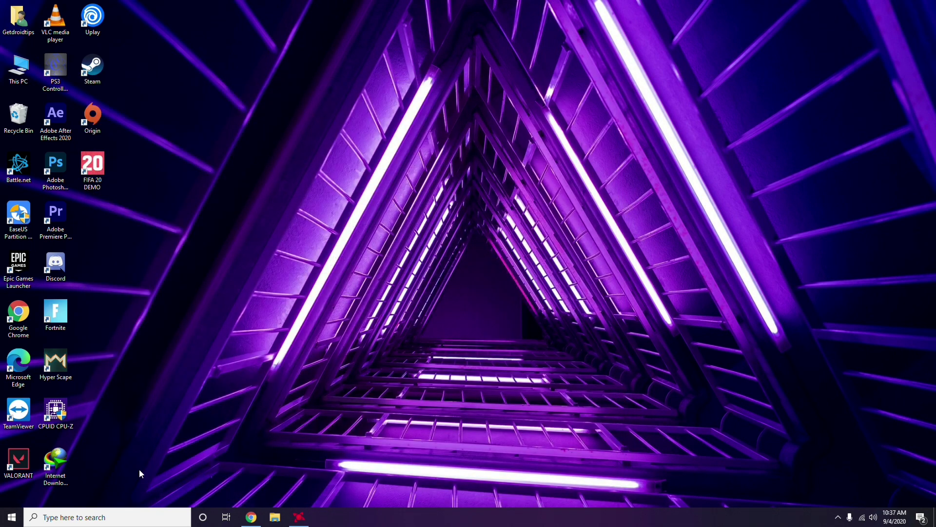
{"action": "left_click", "coordinate": [92, 518]}
{"action": "type", "text": "s"}
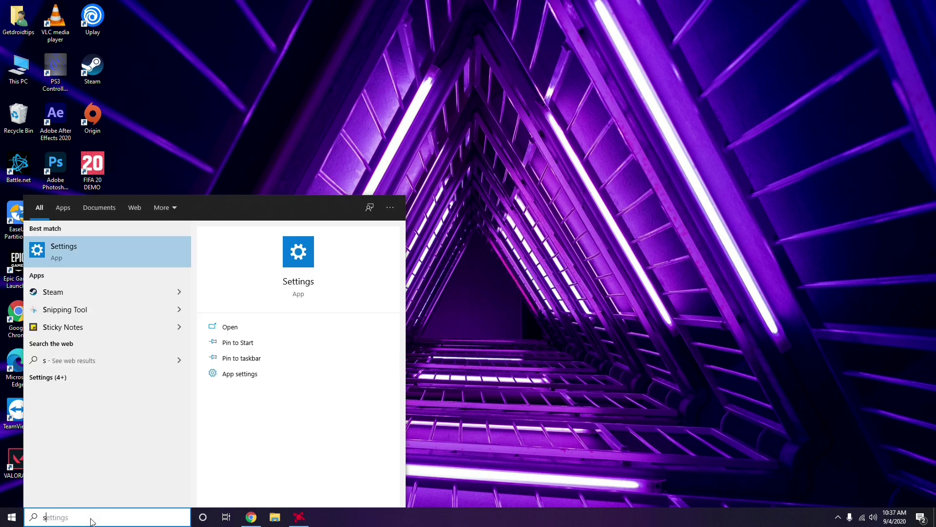
{"action": "type", "text": "et"}
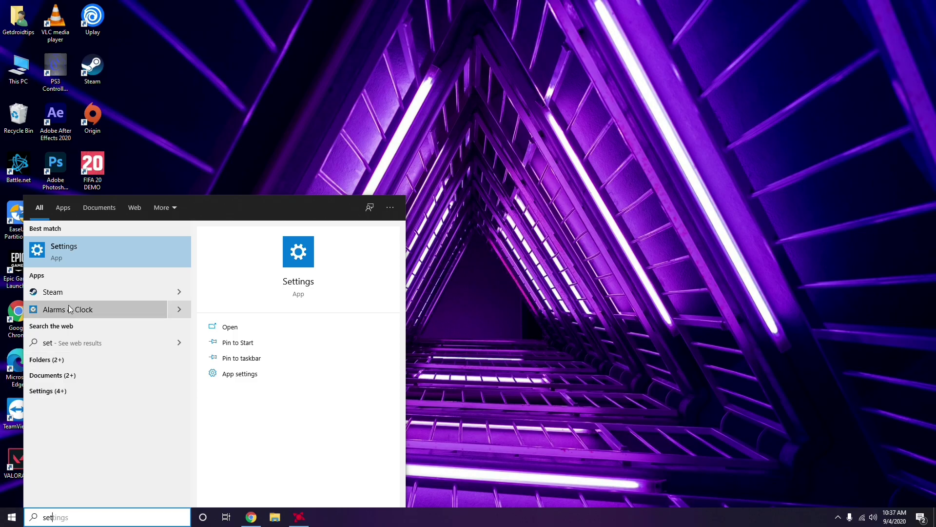
{"action": "left_click", "coordinate": [92, 253]}
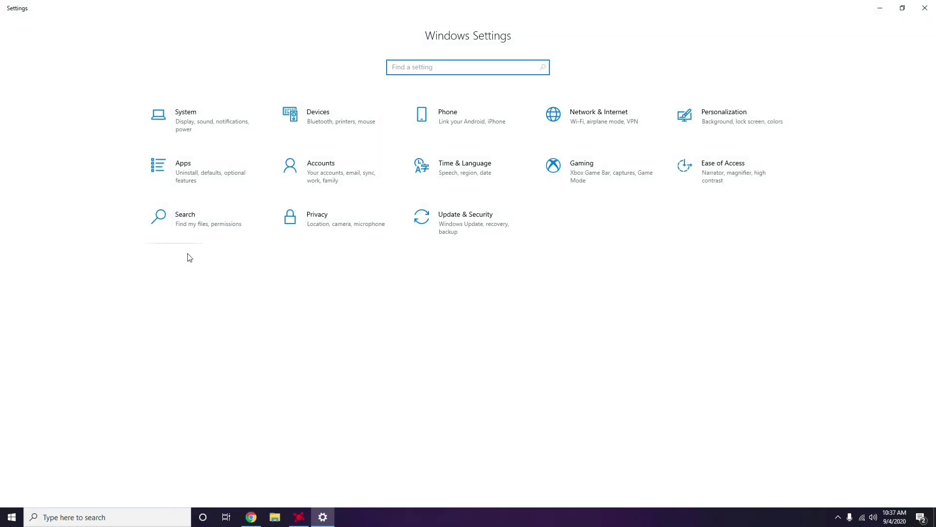
{"action": "left_click", "coordinate": [446, 216]}
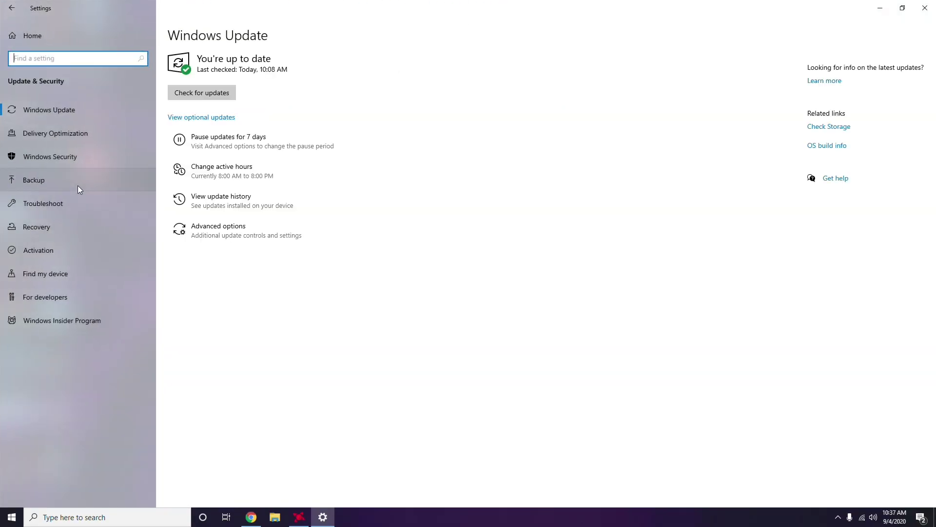
{"action": "left_click", "coordinate": [62, 157]}
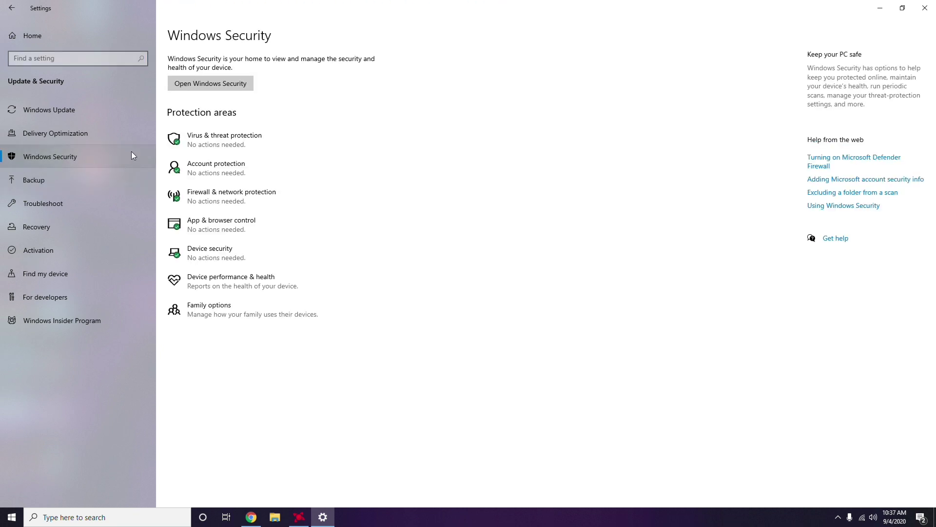
{"action": "left_click", "coordinate": [215, 139]}
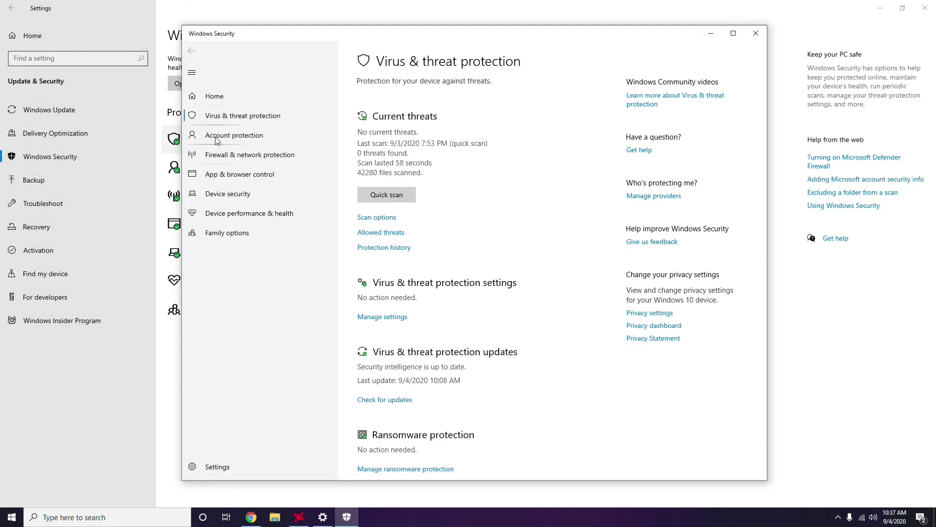
{"action": "scroll", "coordinate": [526, 237], "scroll_direction": "down", "scroll_amount": 1}
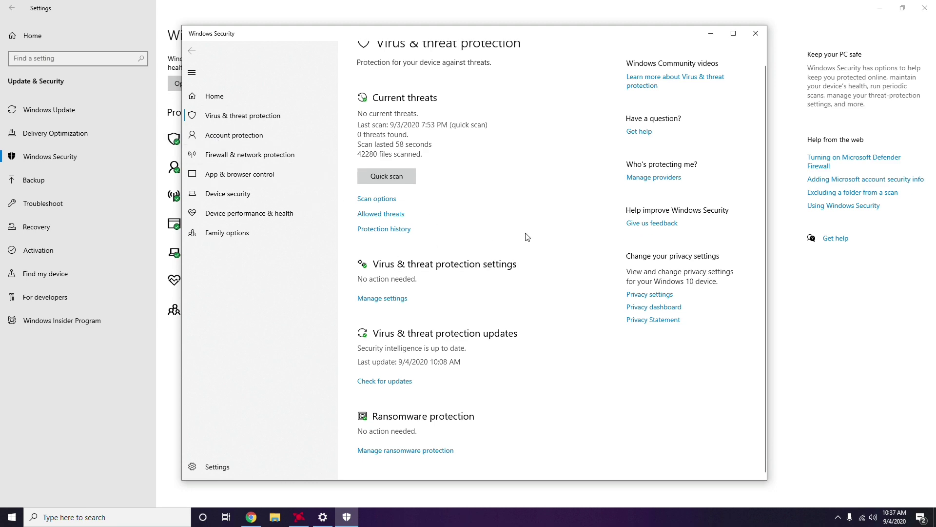
{"action": "left_click", "coordinate": [395, 299]}
{"action": "scroll", "coordinate": [429, 297], "scroll_direction": "down", "scroll_amount": 5}
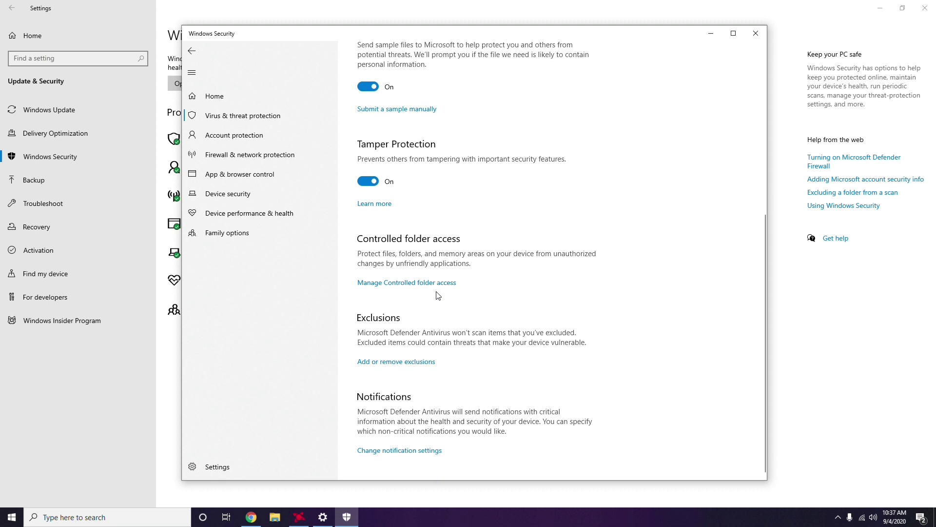
{"action": "left_click", "coordinate": [399, 363]}
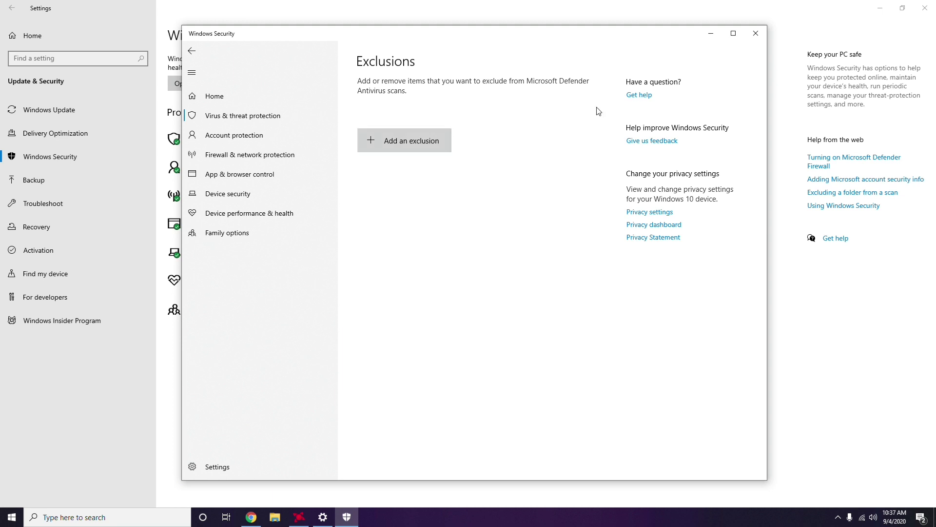
{"action": "left_click", "coordinate": [756, 33]}
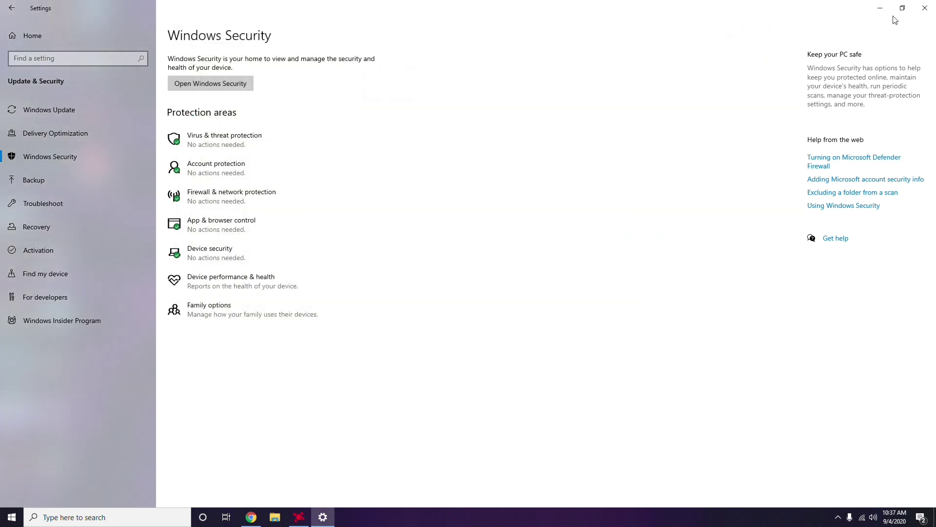
{"action": "left_click", "coordinate": [923, 9]}
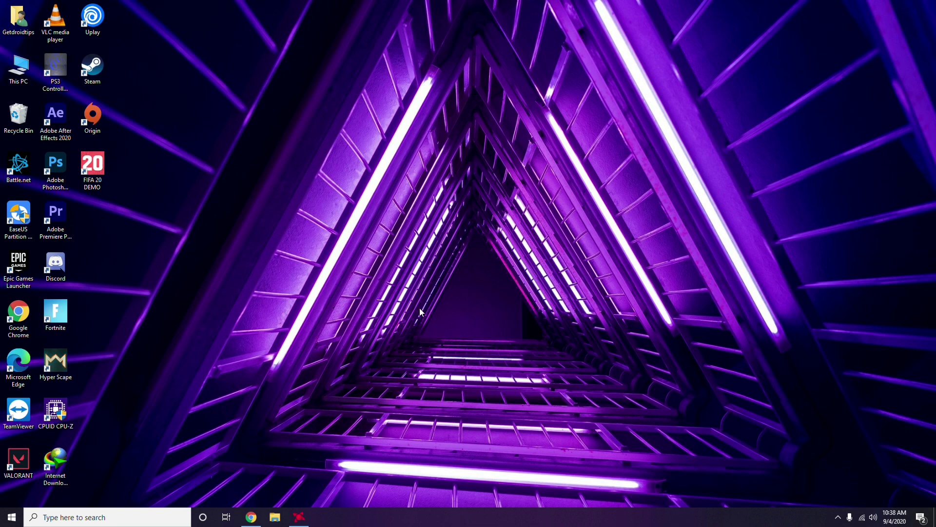
{"action": "left_click", "coordinate": [98, 516]}
{"action": "type", "text": "task"}
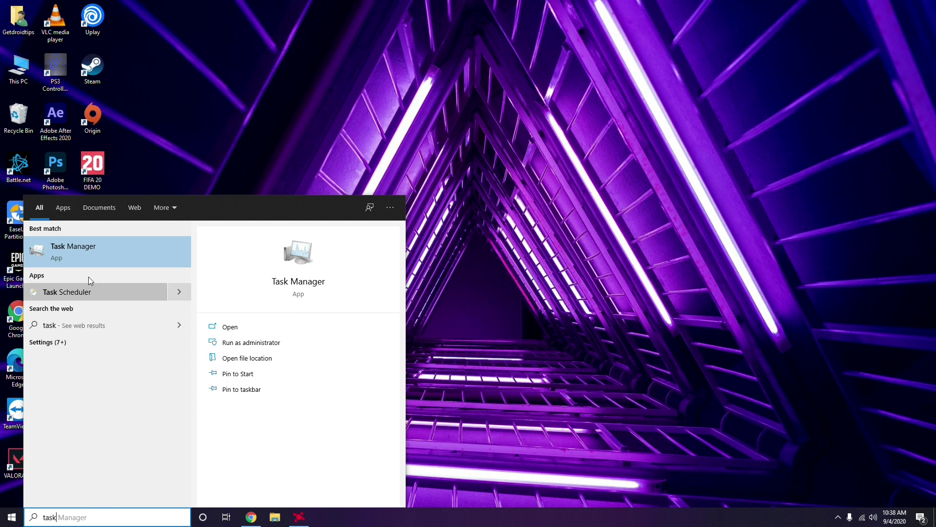
{"action": "left_click", "coordinate": [83, 247]}
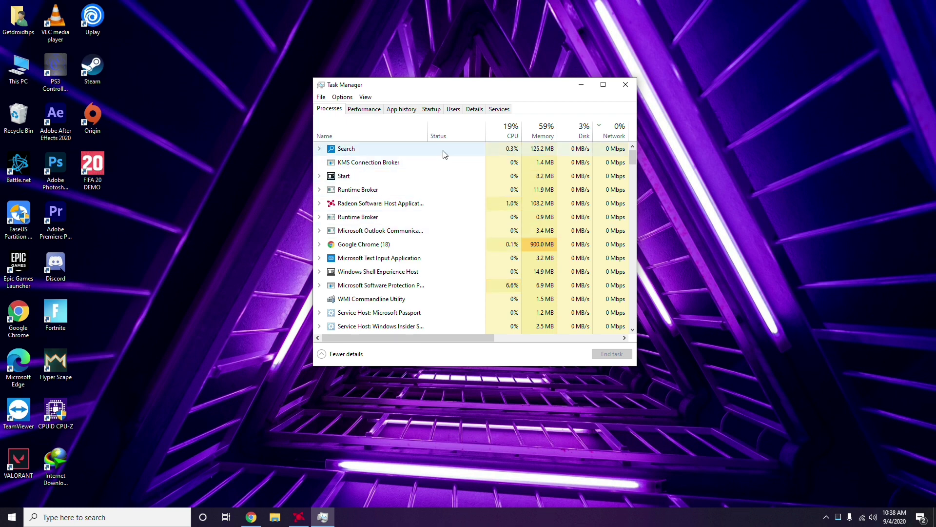
{"action": "right_click", "coordinate": [445, 155]}
{"action": "left_click", "coordinate": [699, 160]}
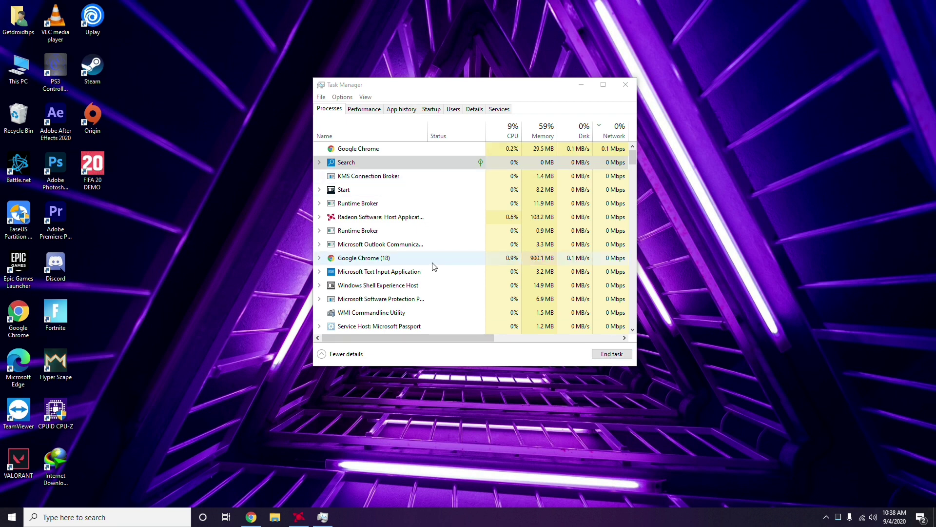
{"action": "left_click", "coordinate": [625, 86]}
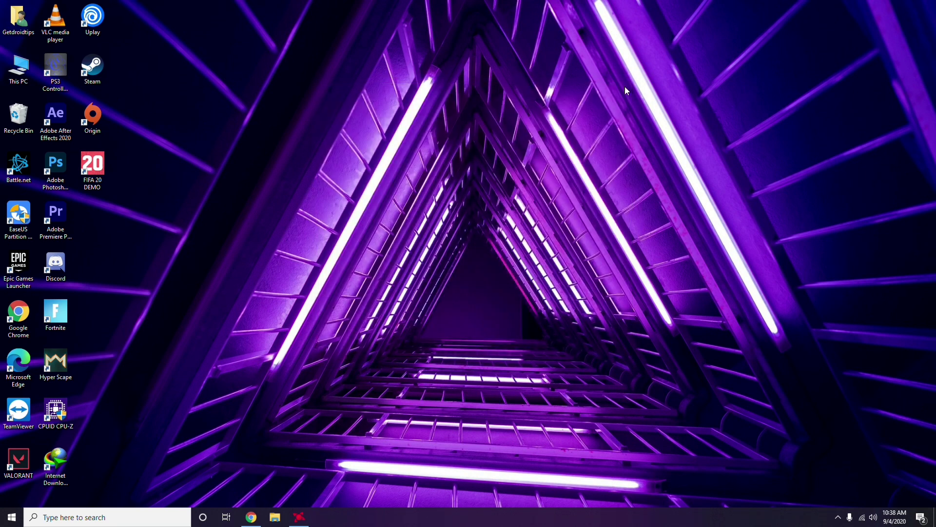